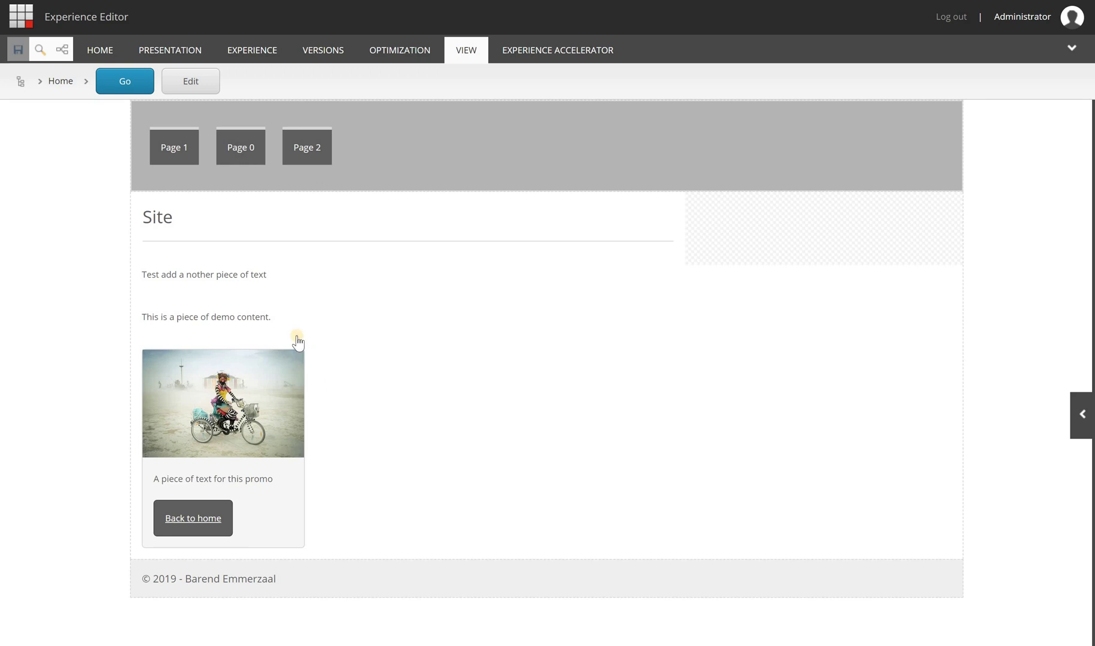
Select the home page's Promo component showing the image, promo text and 'Back to home' link.
click(255, 299)
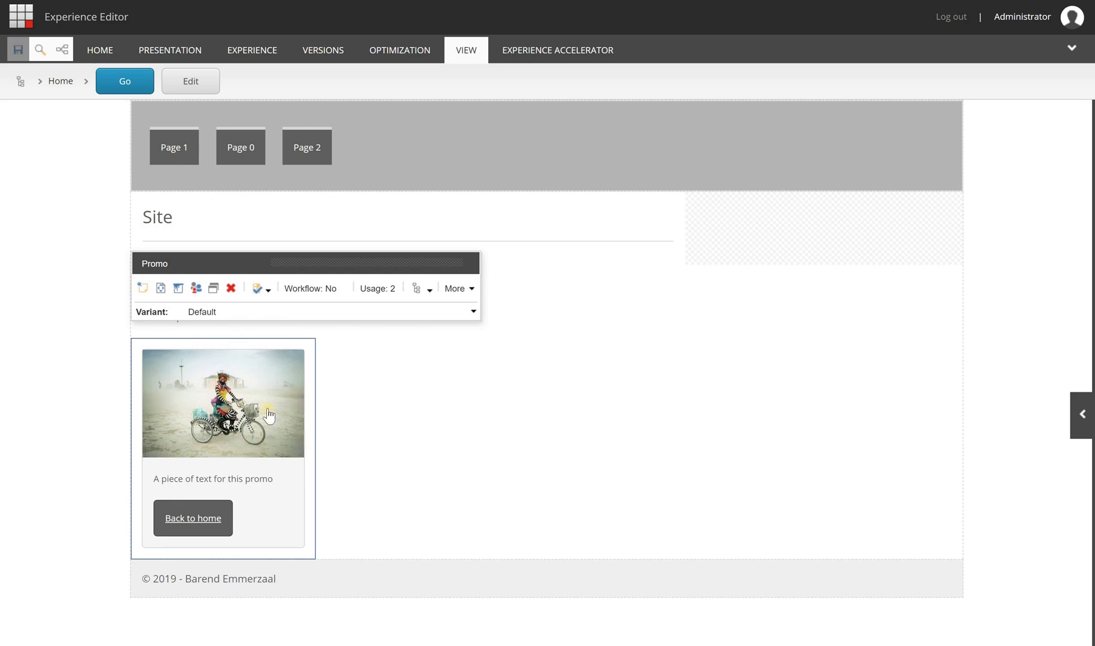
Open Personalize the component for Promo, leaving presentation personalization off with only Default.
click(198, 292)
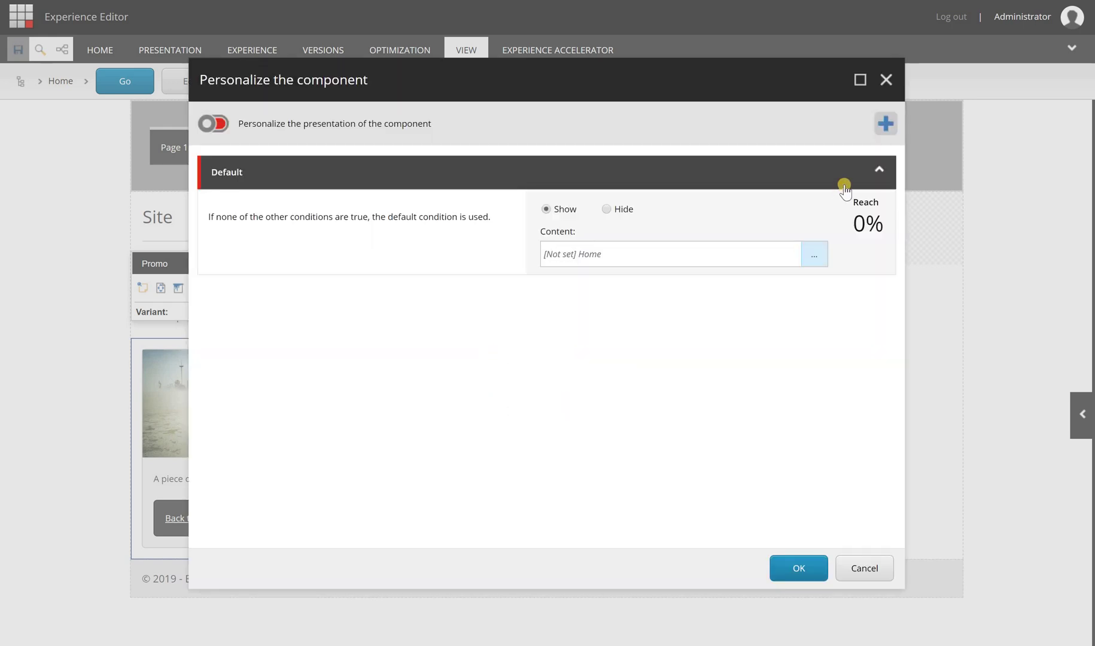
click(228, 126)
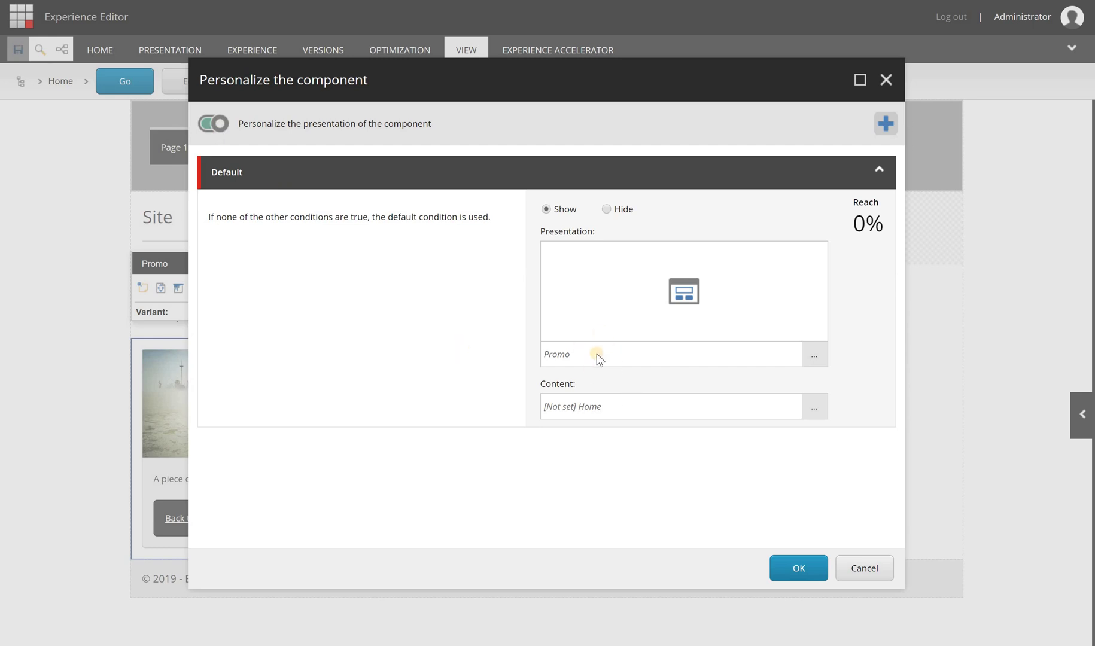
click(219, 125)
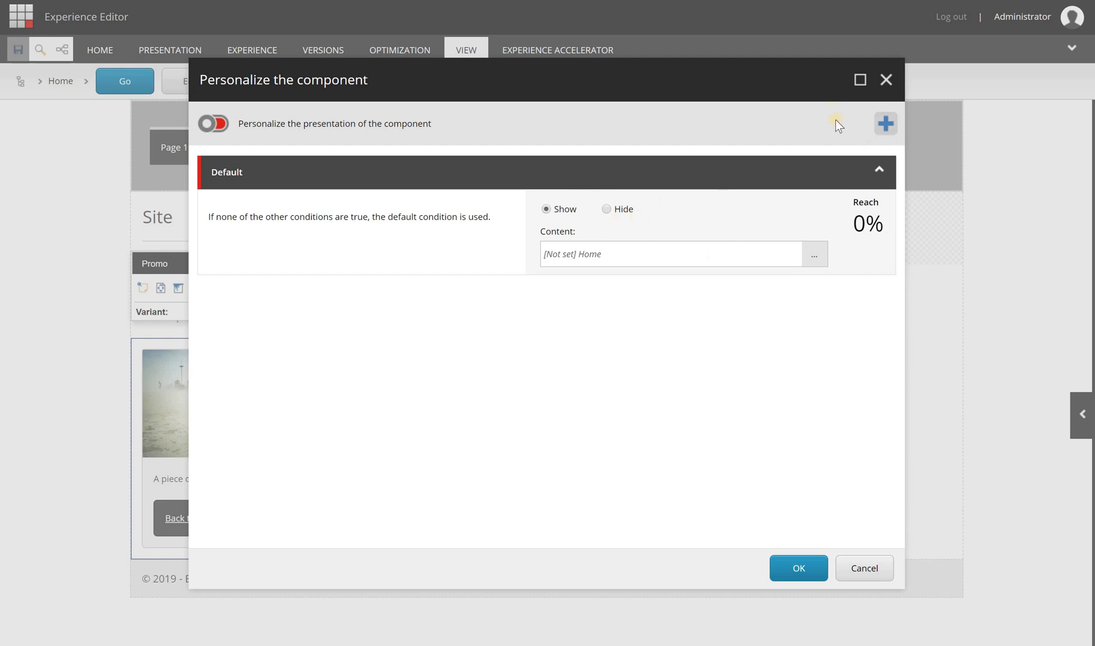
Add a rule named 'Visited page 1' with the 'specific page has been visited' condition.
click(885, 124)
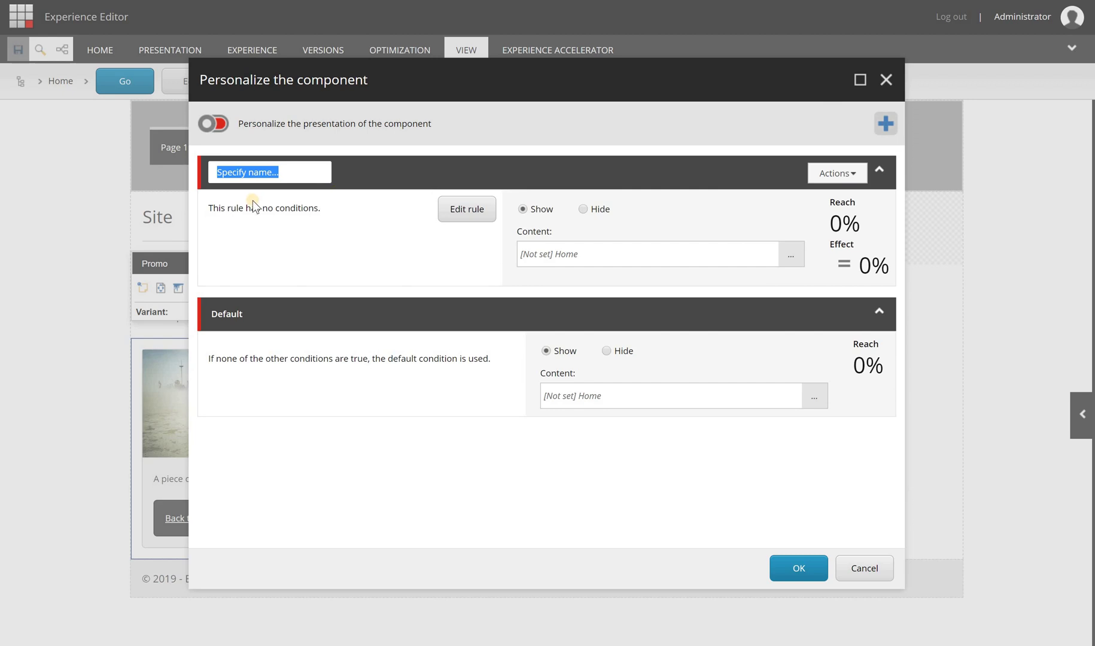
text(Visited page 1)
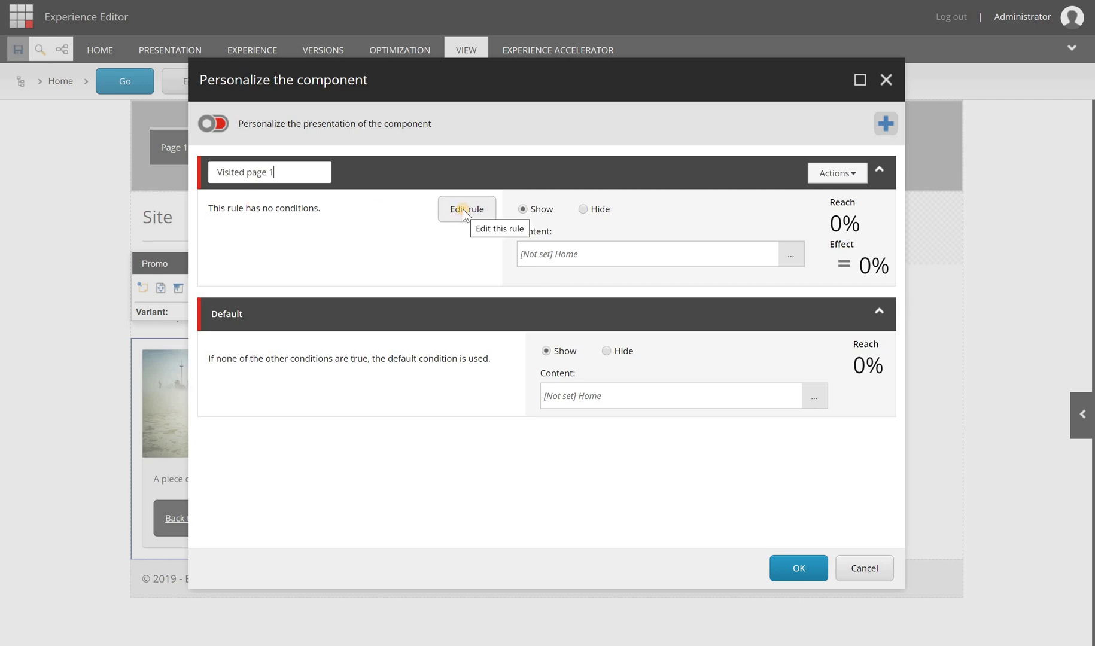
click(462, 209)
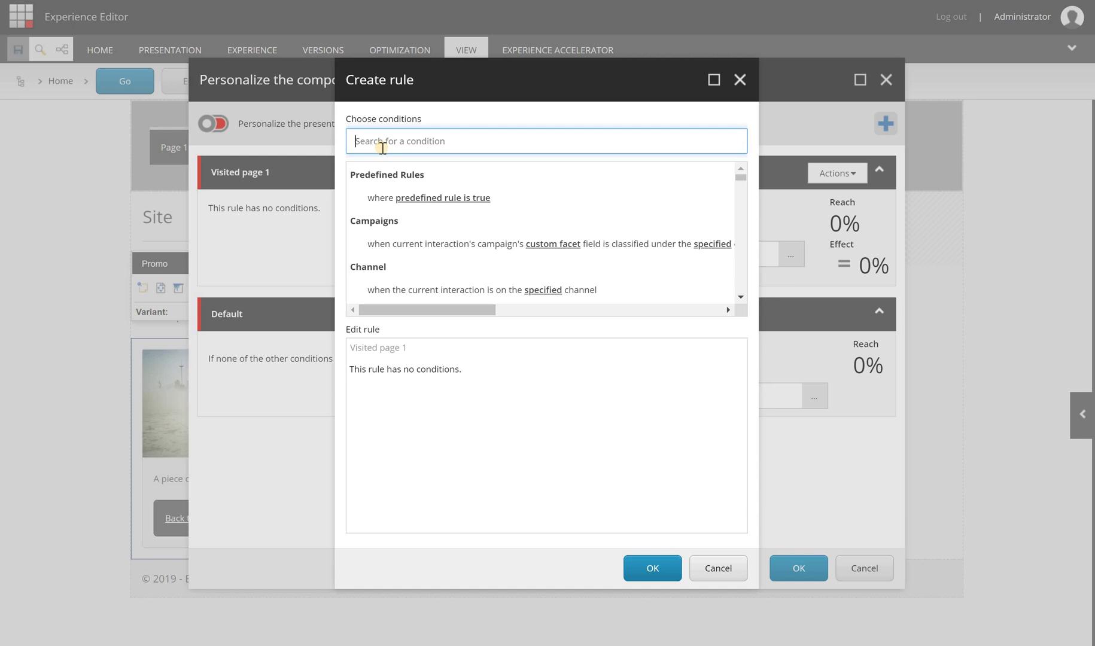
text(page)
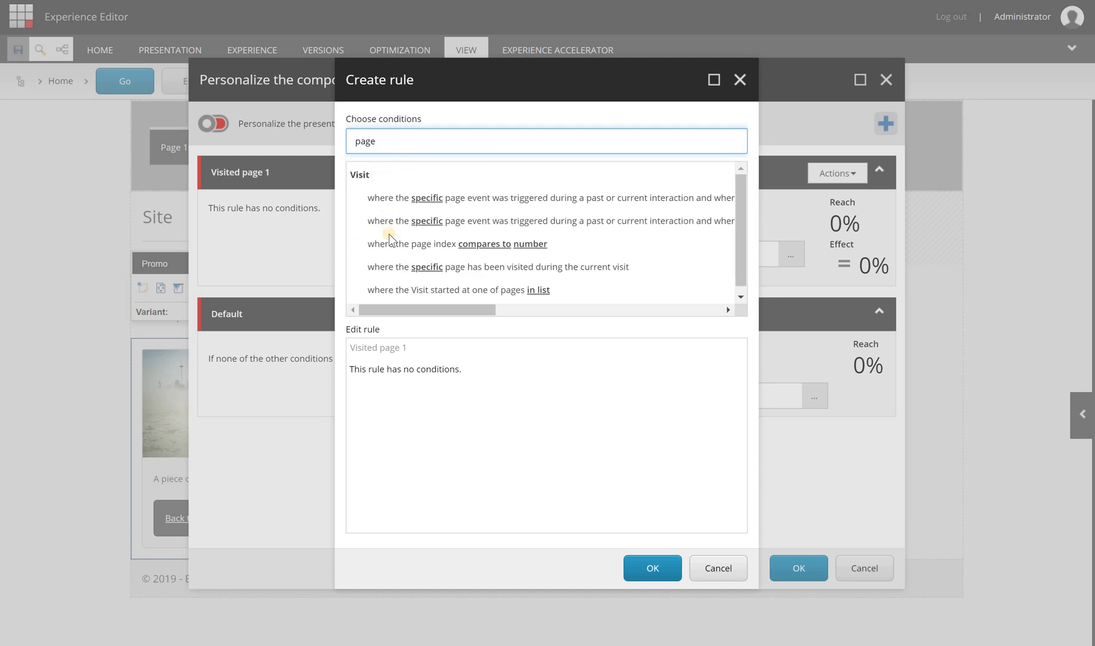
scroll(389, 233, down, 1)
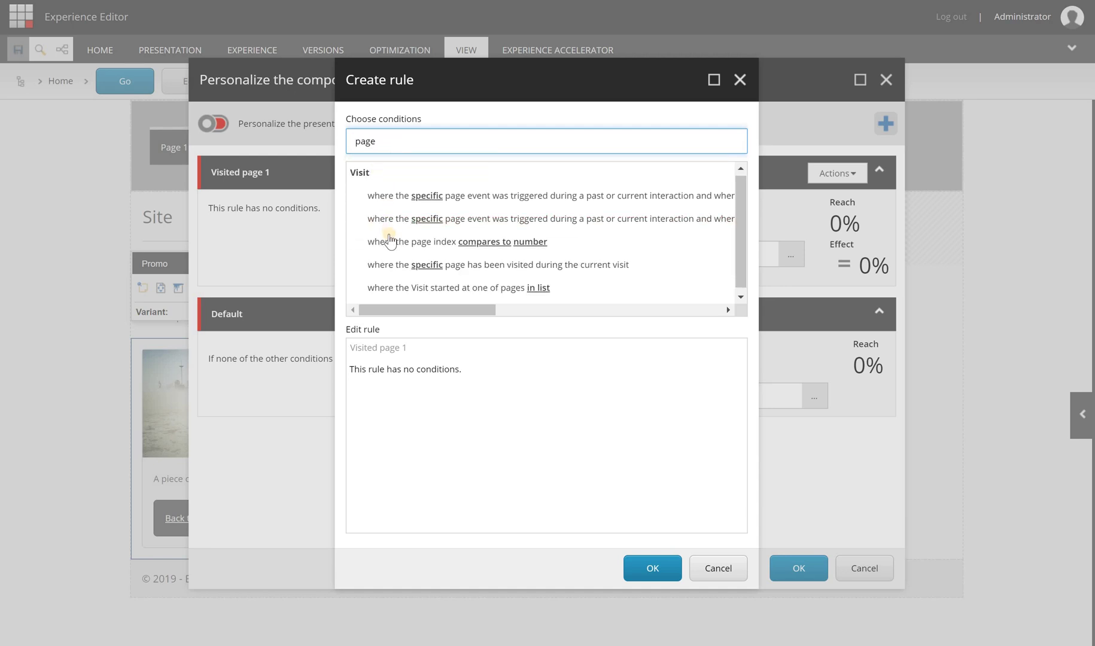
click(430, 261)
Set Page 1 as the page visited during the current visit and confirm the rule.
click(405, 372)
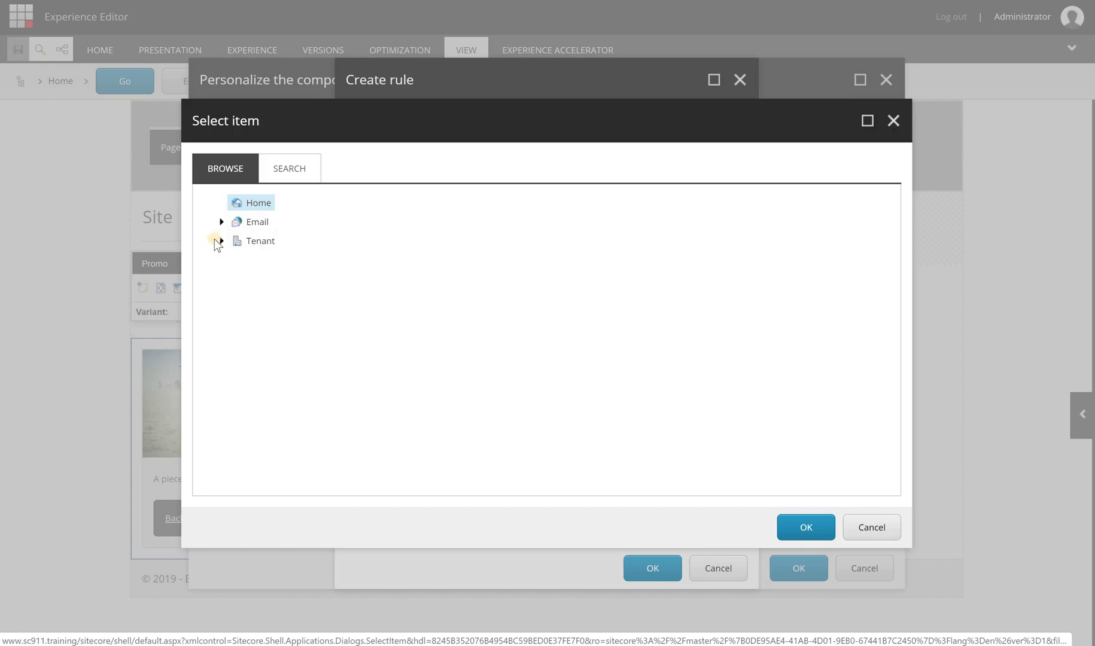
click(221, 240)
click(231, 261)
click(244, 280)
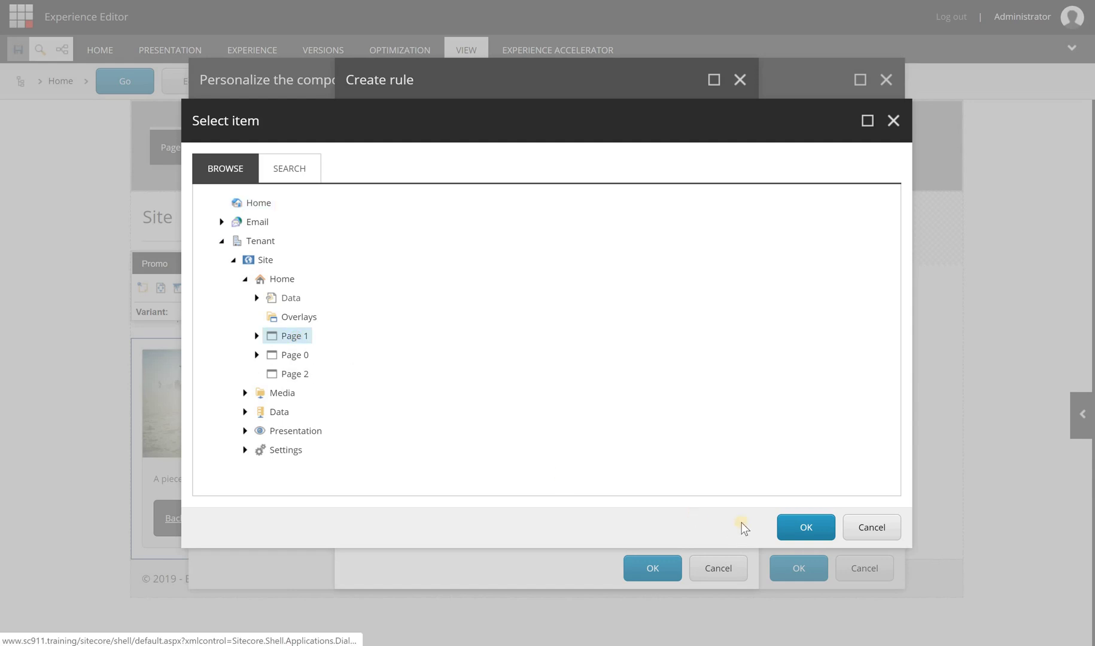
click(785, 525)
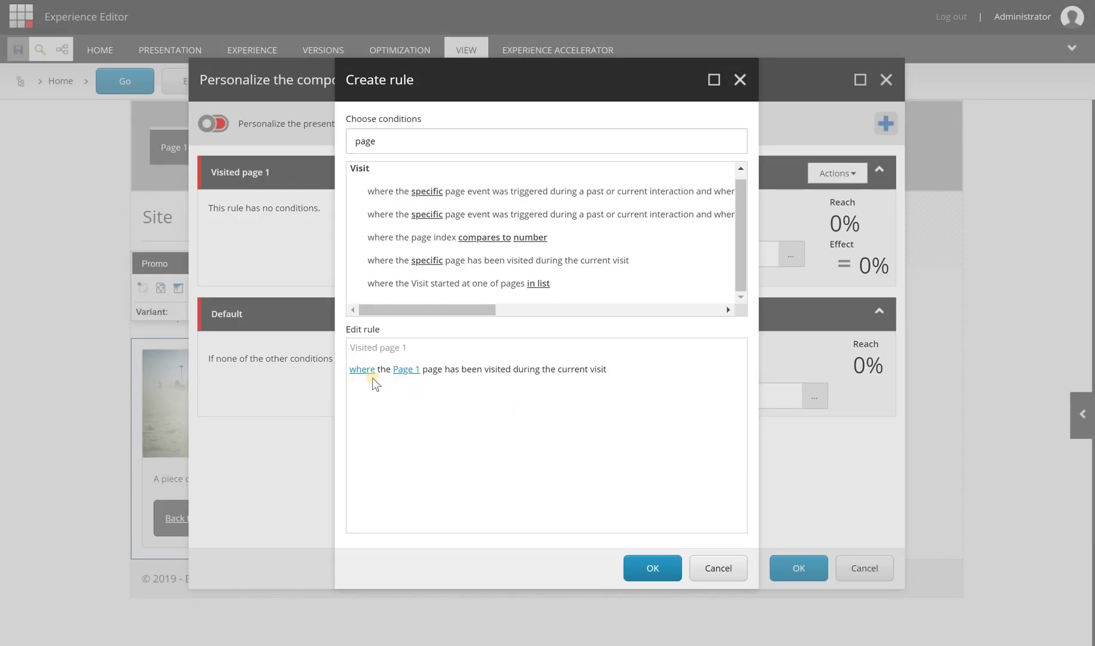
click(366, 376)
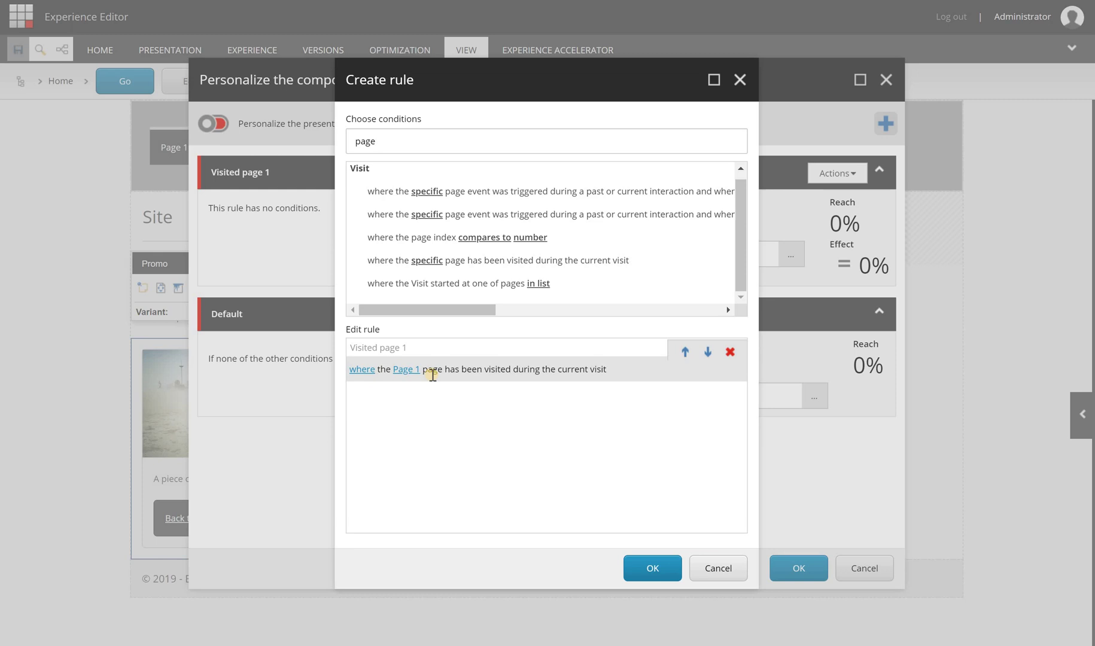
click(590, 438)
click(652, 568)
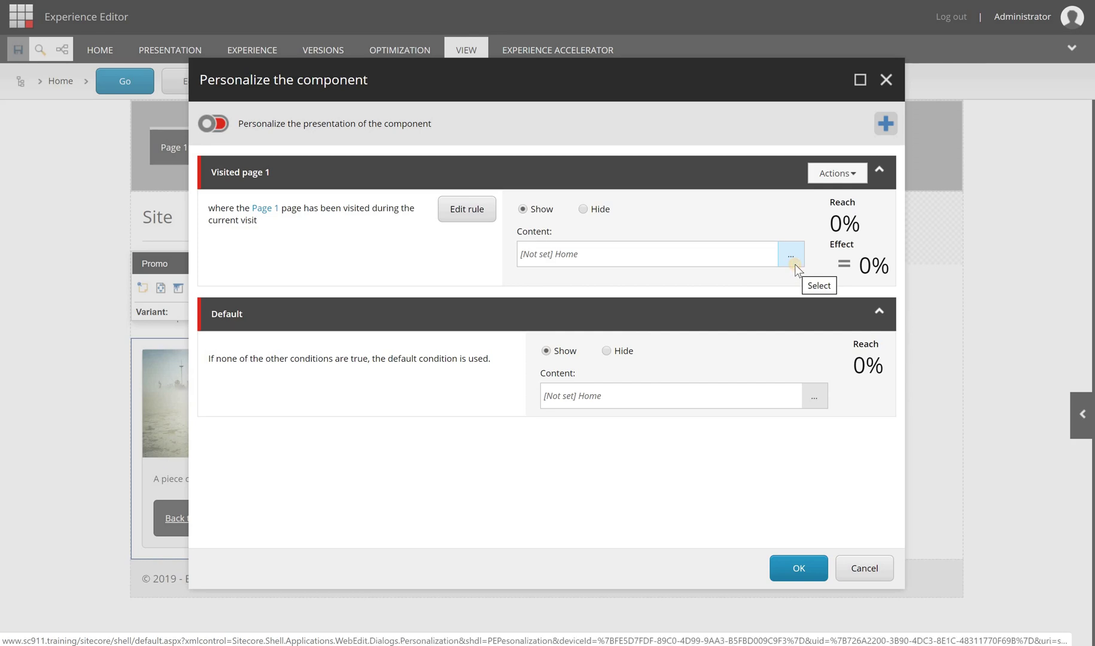
Assign the 'Promo personalized' content item to the Visited page 1 rule.
click(793, 264)
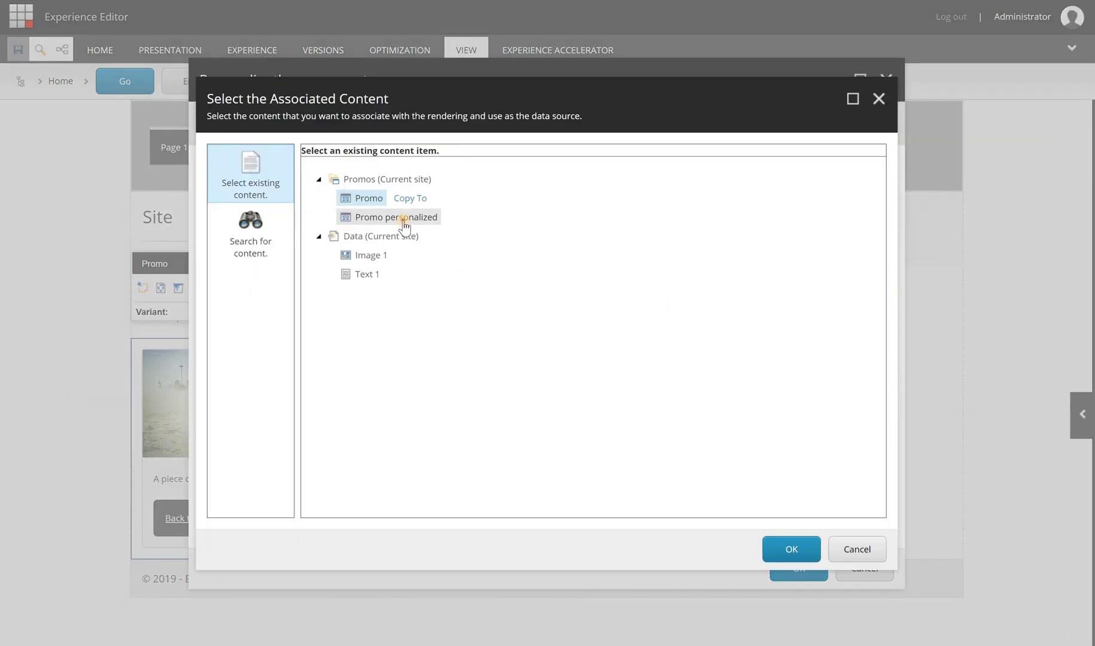
click(405, 226)
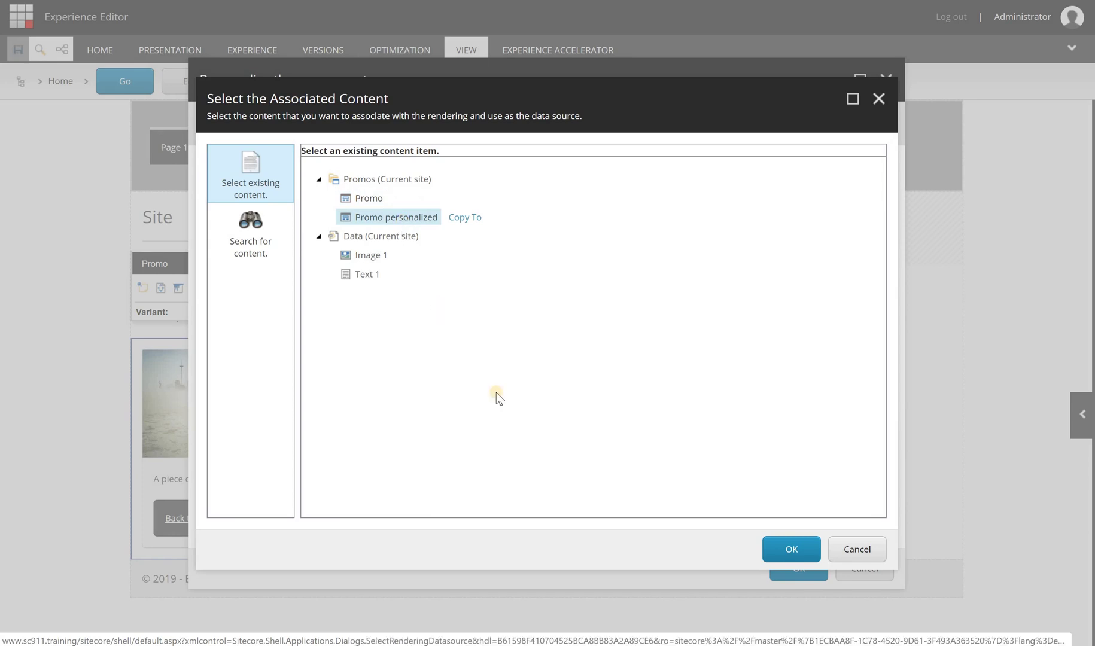
click(790, 551)
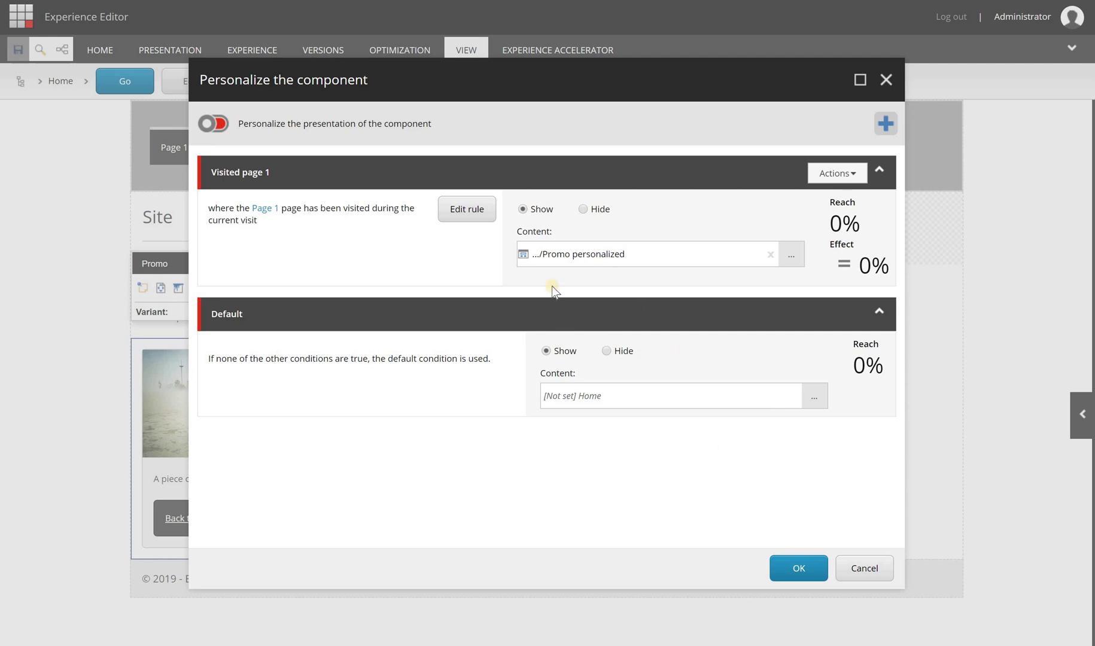
Delete the accidentally added unnamed rule and apply the two-condition personalization.
click(893, 126)
click(555, 130)
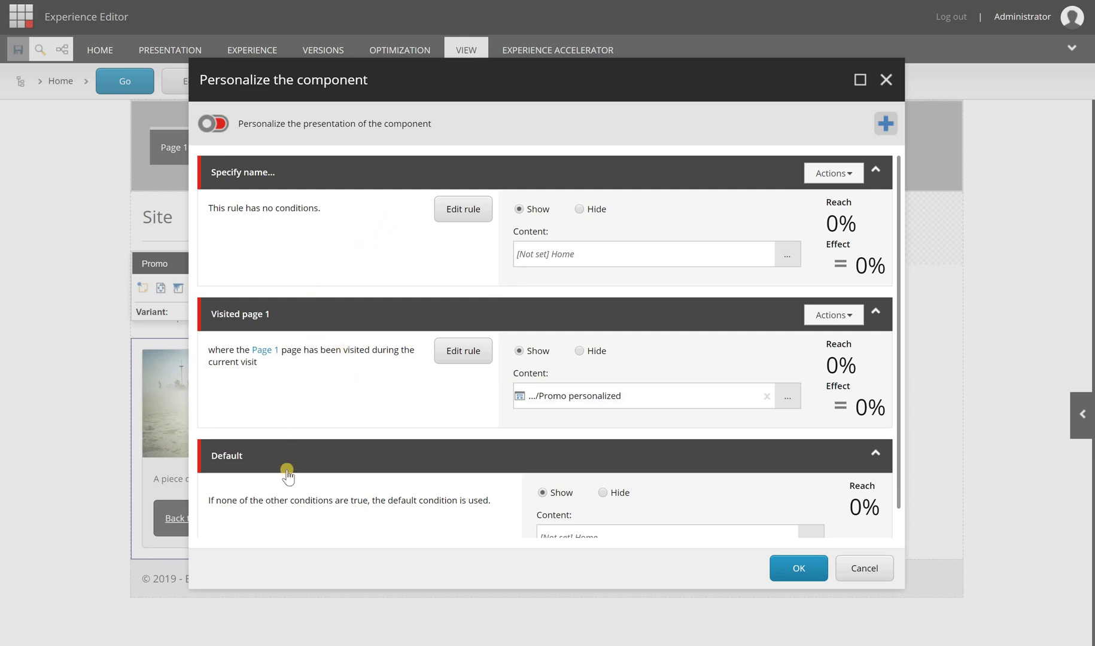
click(833, 173)
click(824, 194)
key(Return)
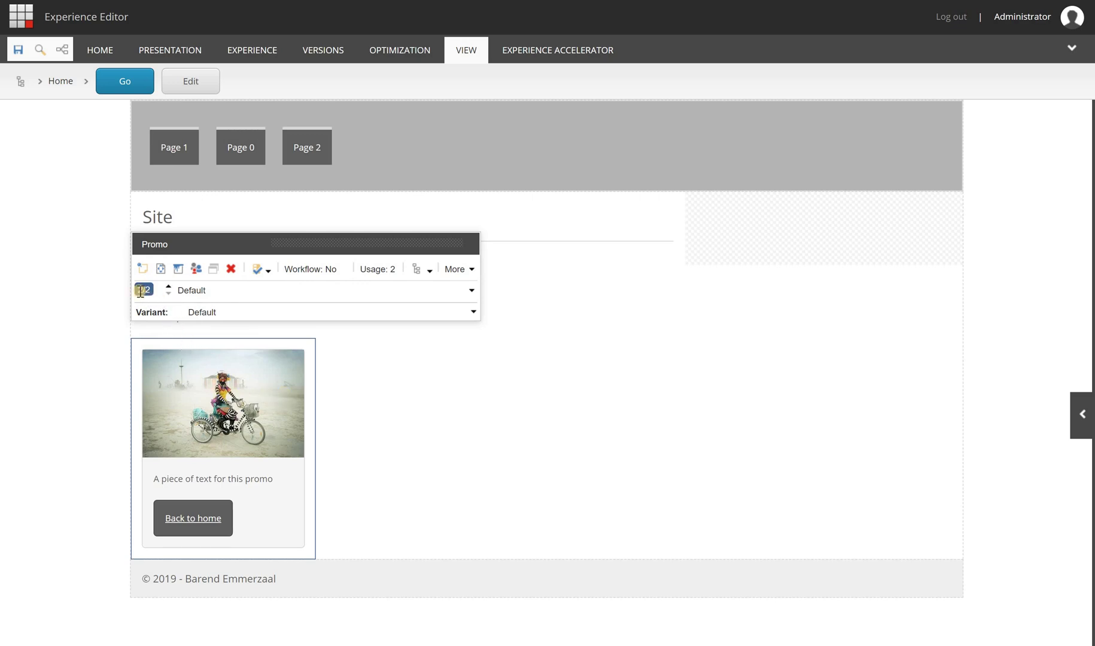
Toggle the Promo preview between Default and Visited page 1, ending on the personalized version.
click(165, 285)
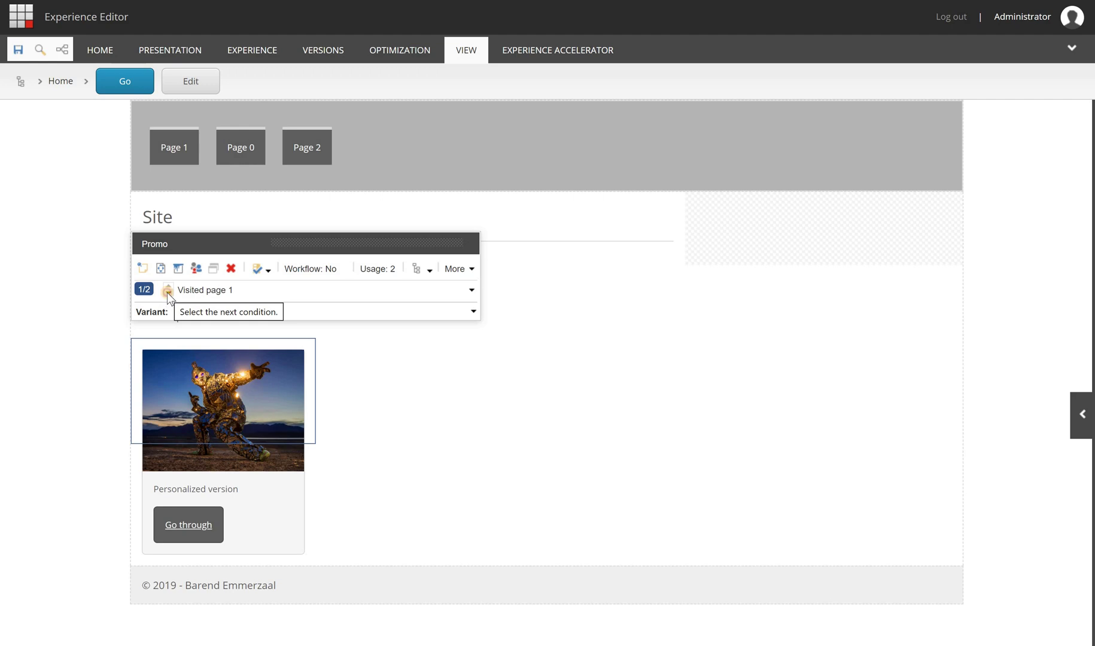
click(167, 293)
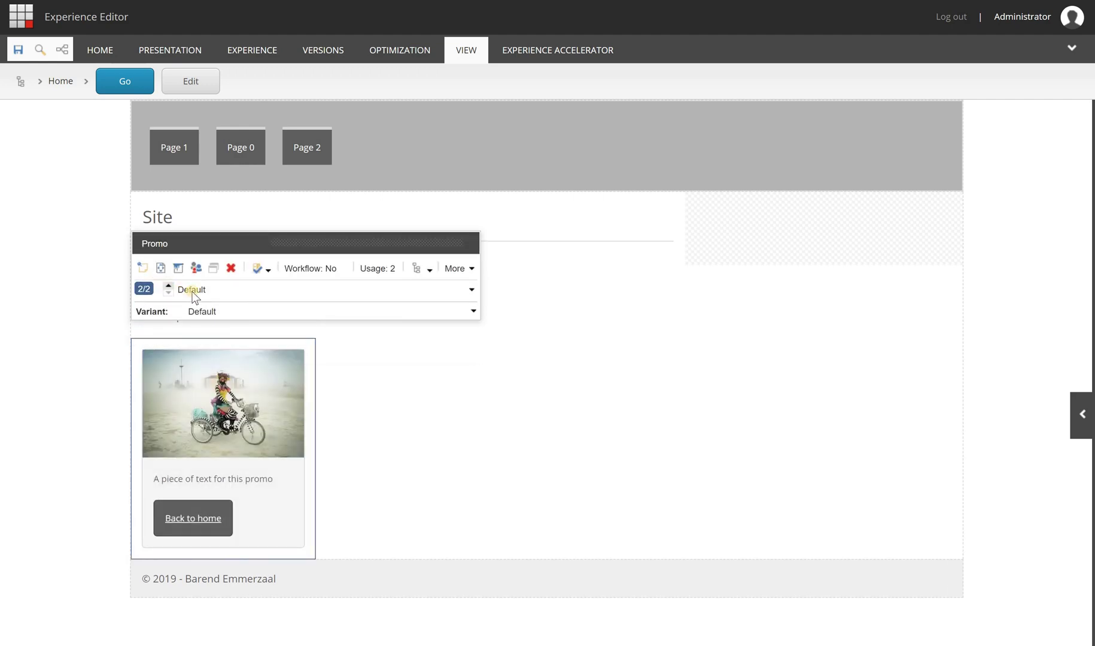
click(169, 293)
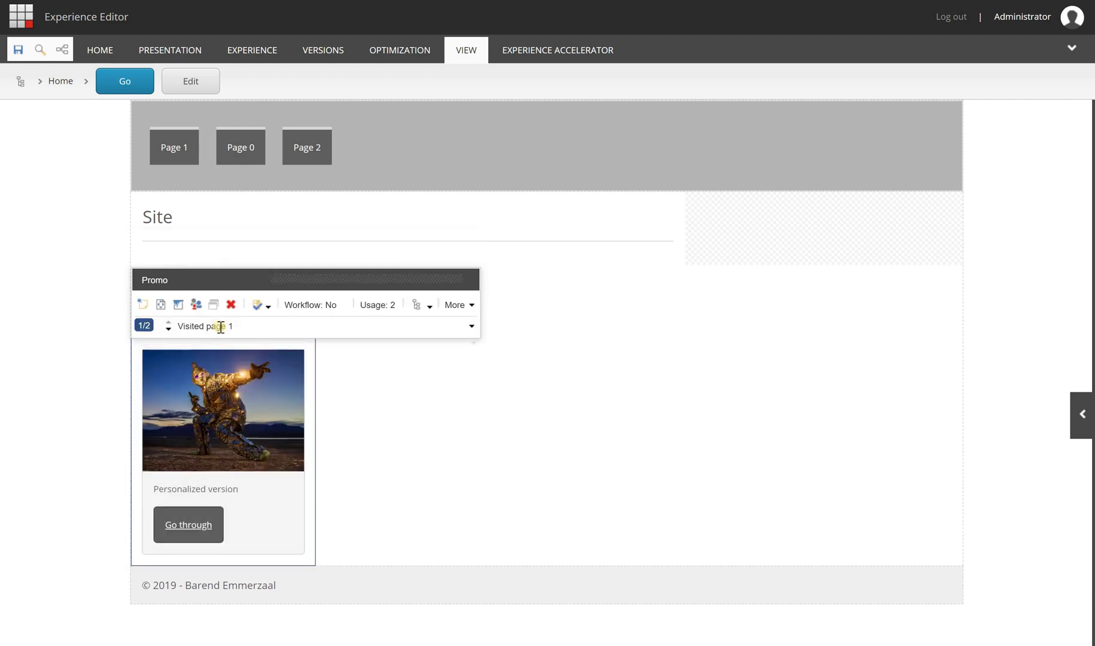
click(366, 419)
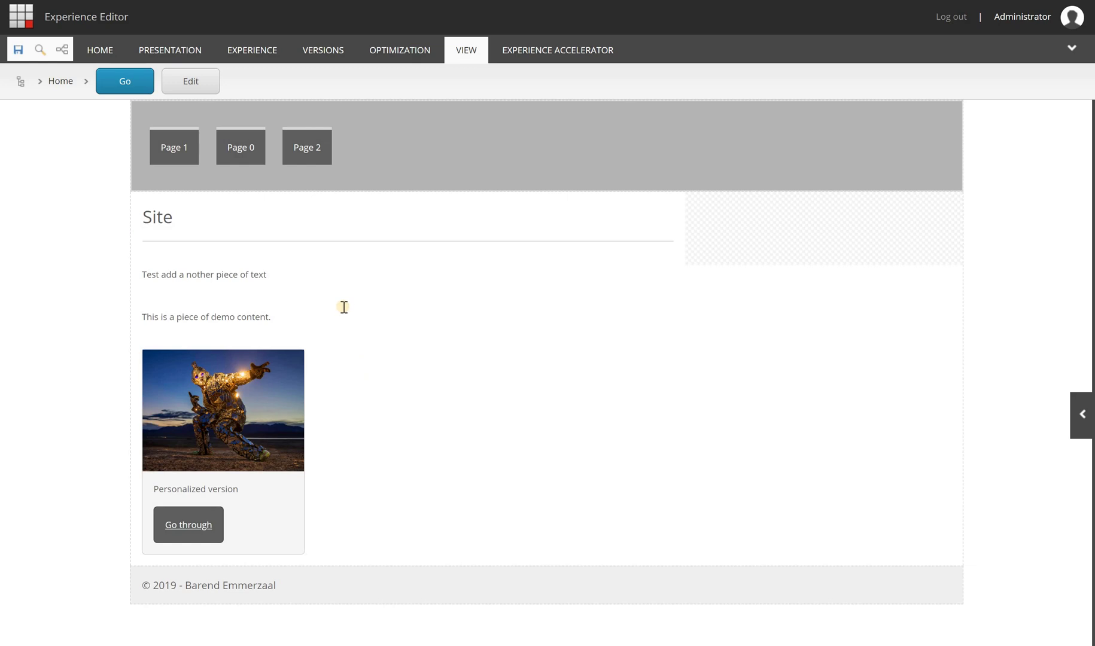